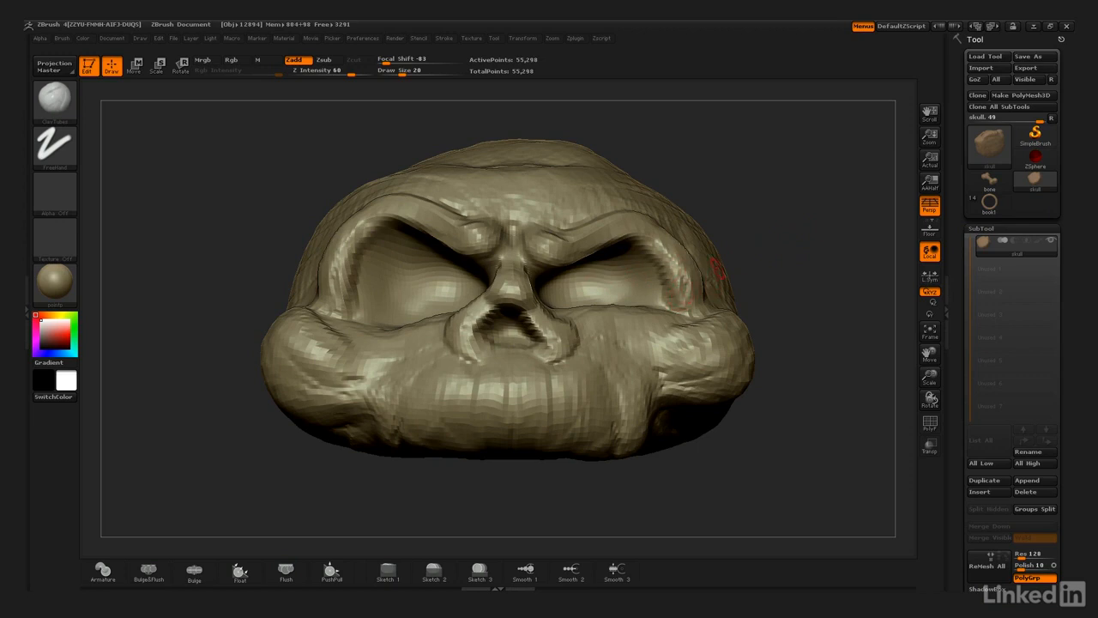
Divide the skull's geometry once to add a smoother, denser subdivision level
drag(1065, 378, 1065, 157)
drag(1065, 291, 1065, 135)
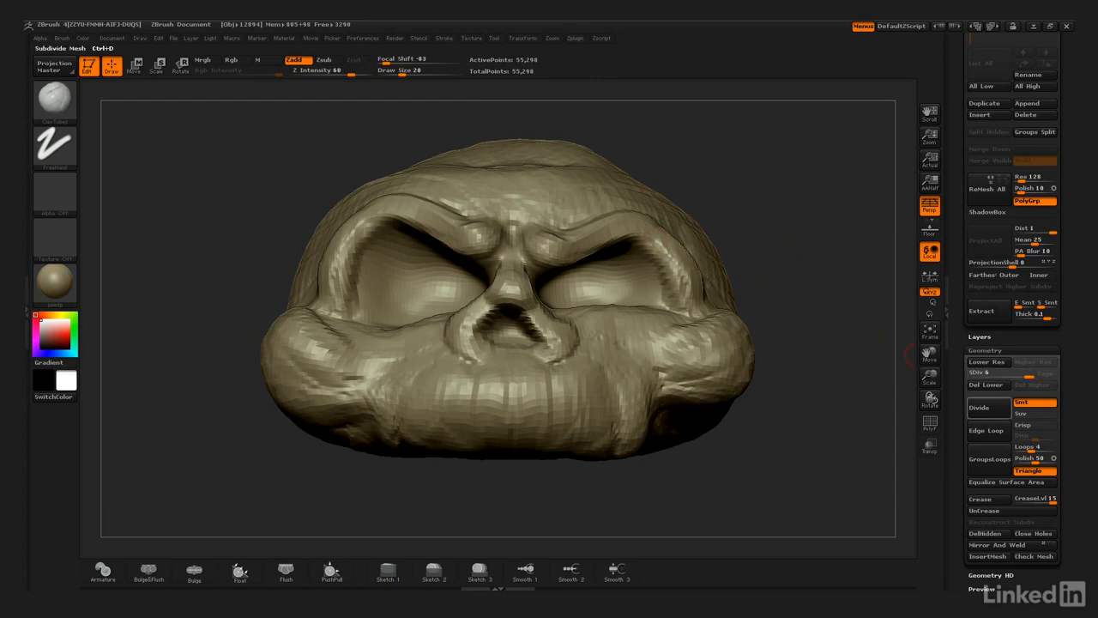
click(979, 408)
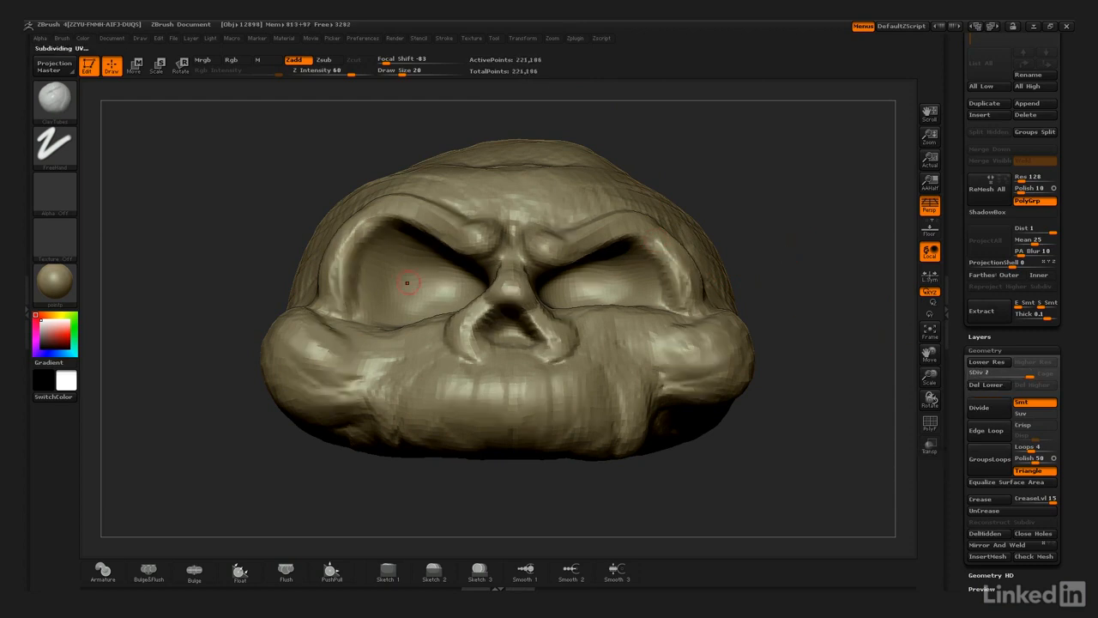
Save the skull tool as a new file named skull2.ZTL in the Lynda_PirateBook Base Meshes folder
drag(963, 146, 963, 523)
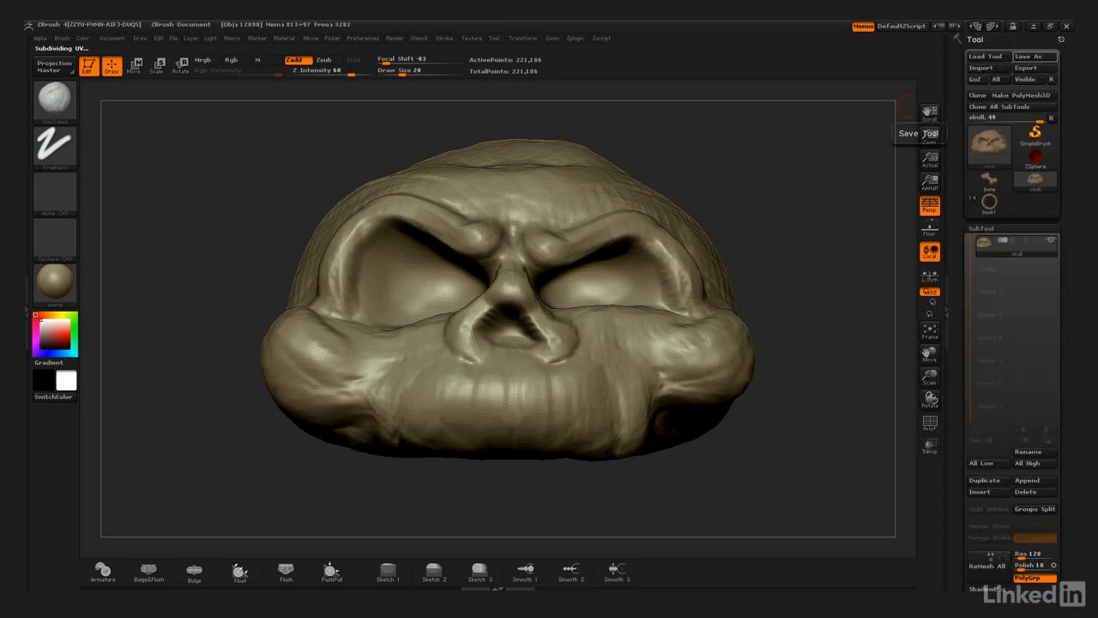
click(1028, 56)
click(269, 108)
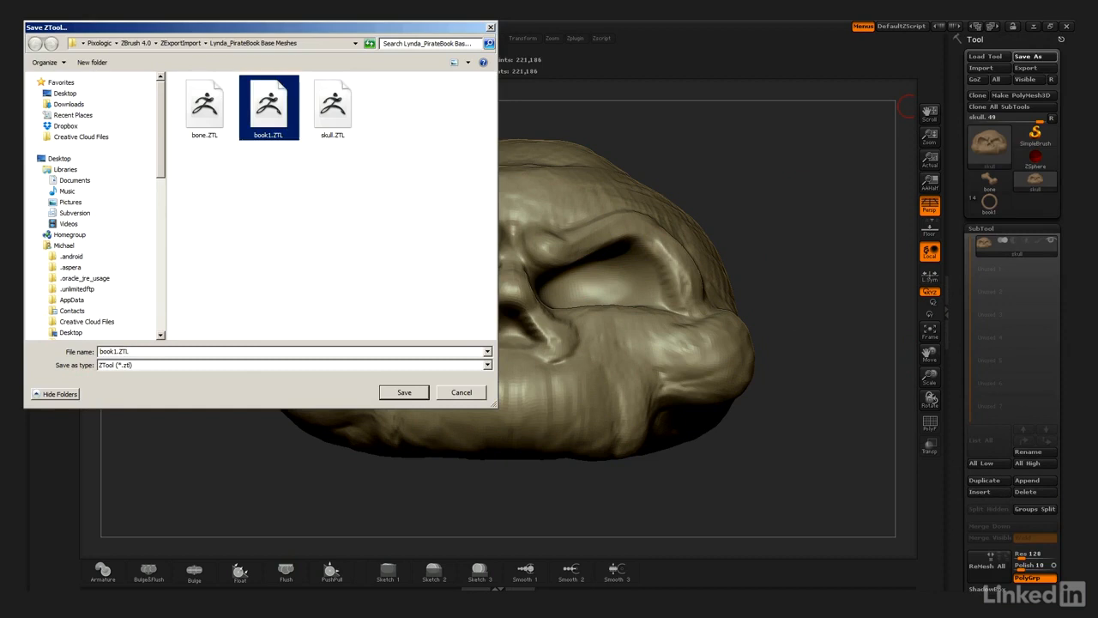
click(115, 351)
click(333, 108)
click(113, 351)
click(112, 351)
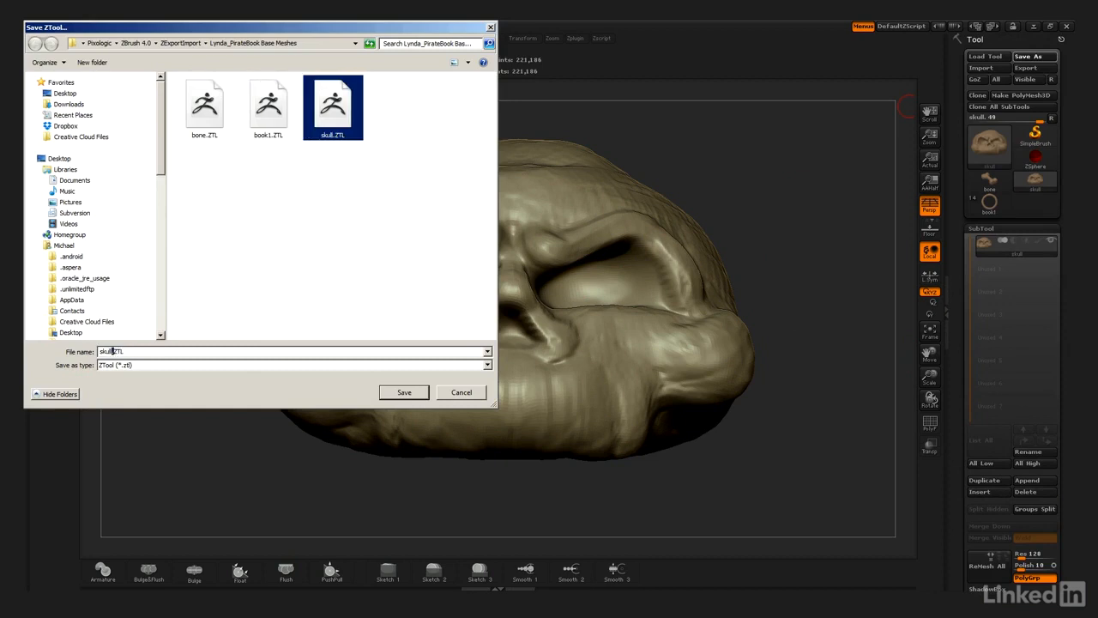
text(2)
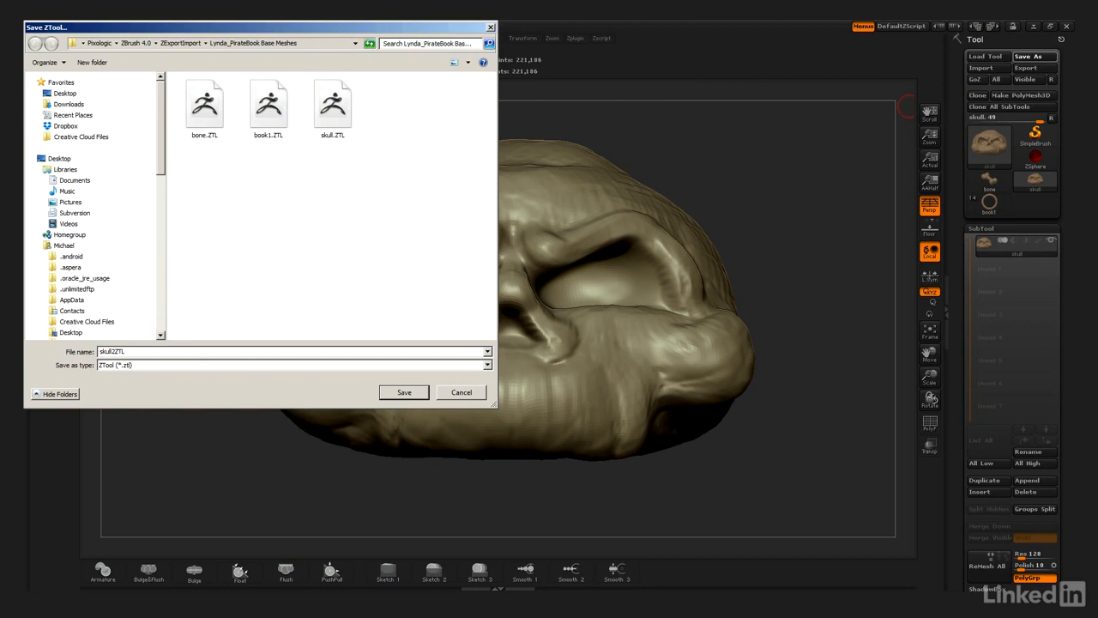
text(.)
key(Return)
Look over the skull, compare it with the bone tool, and return to the skull2 tool
drag(812, 274, 852, 278)
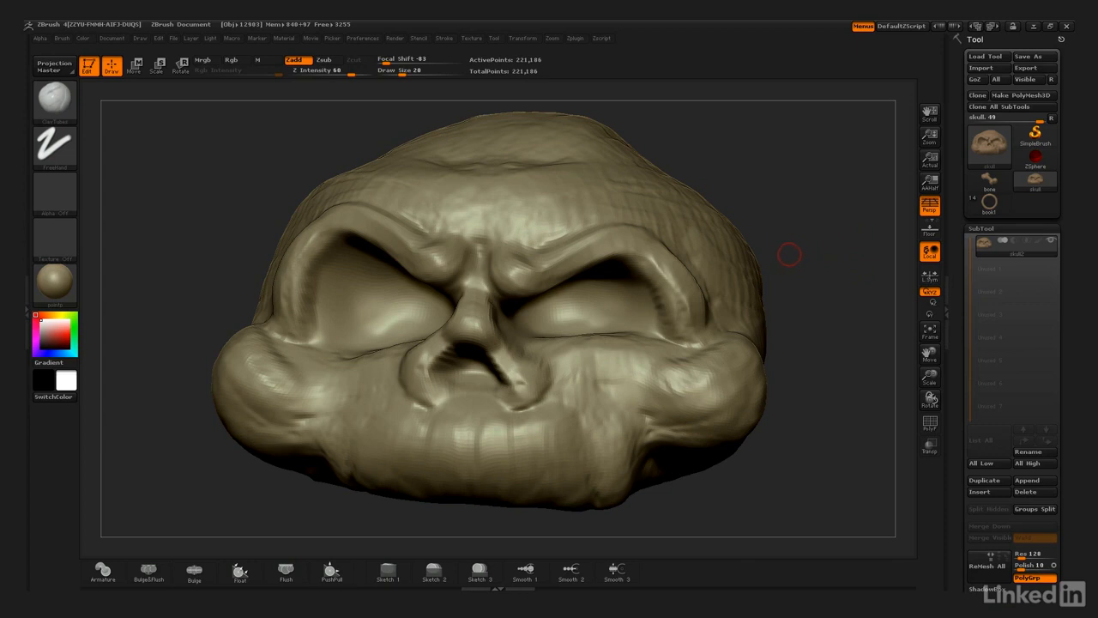
click(990, 179)
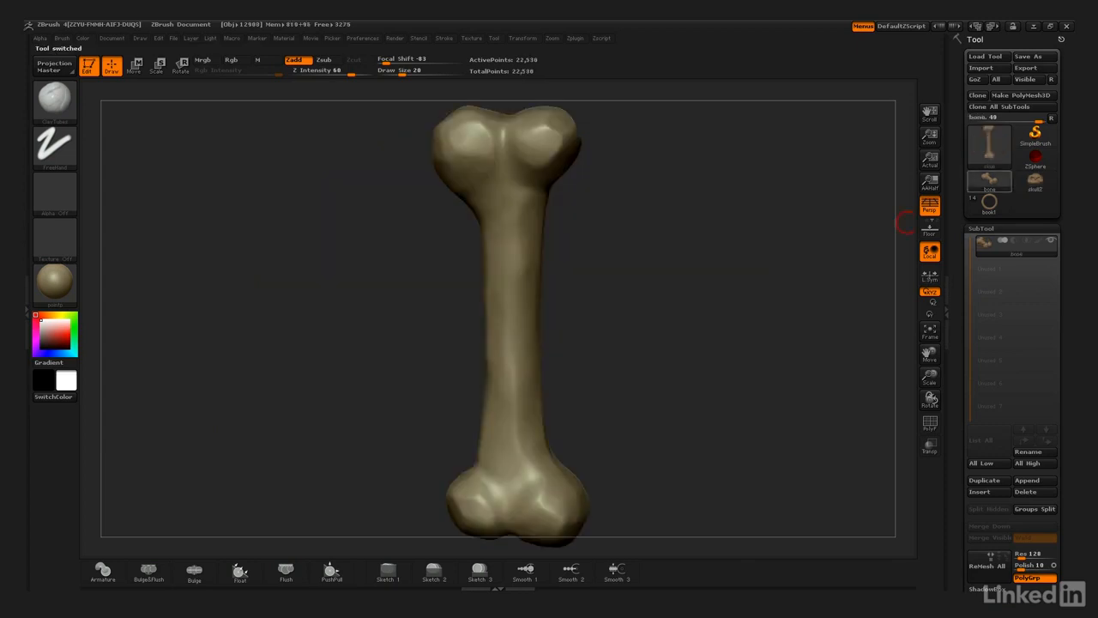
drag(802, 188, 622, 178)
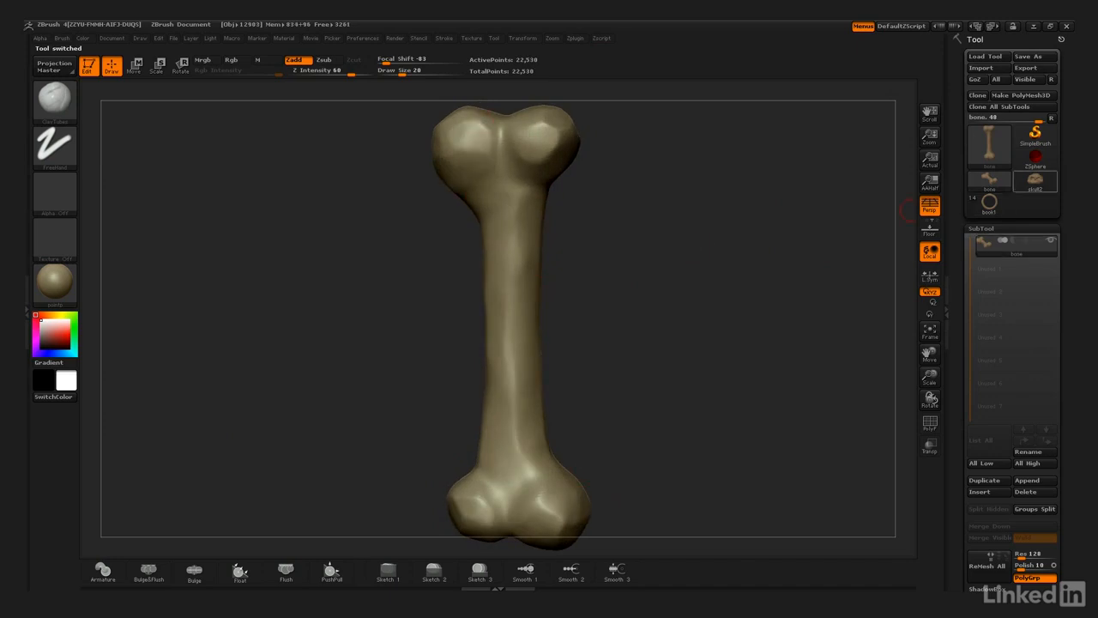
click(1035, 179)
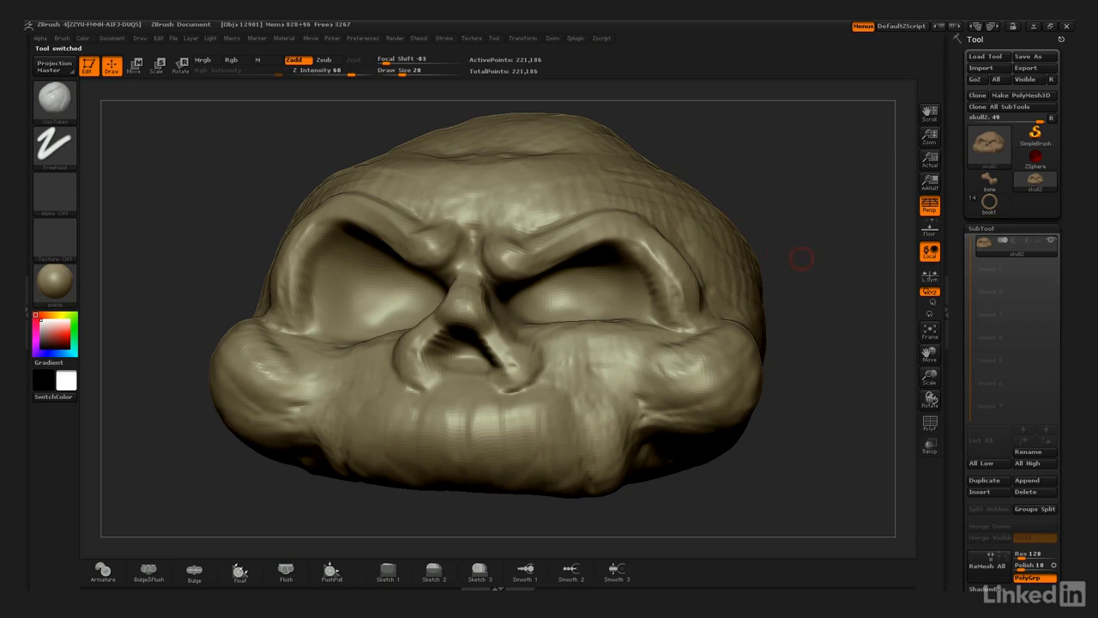
drag(825, 252, 629, 252)
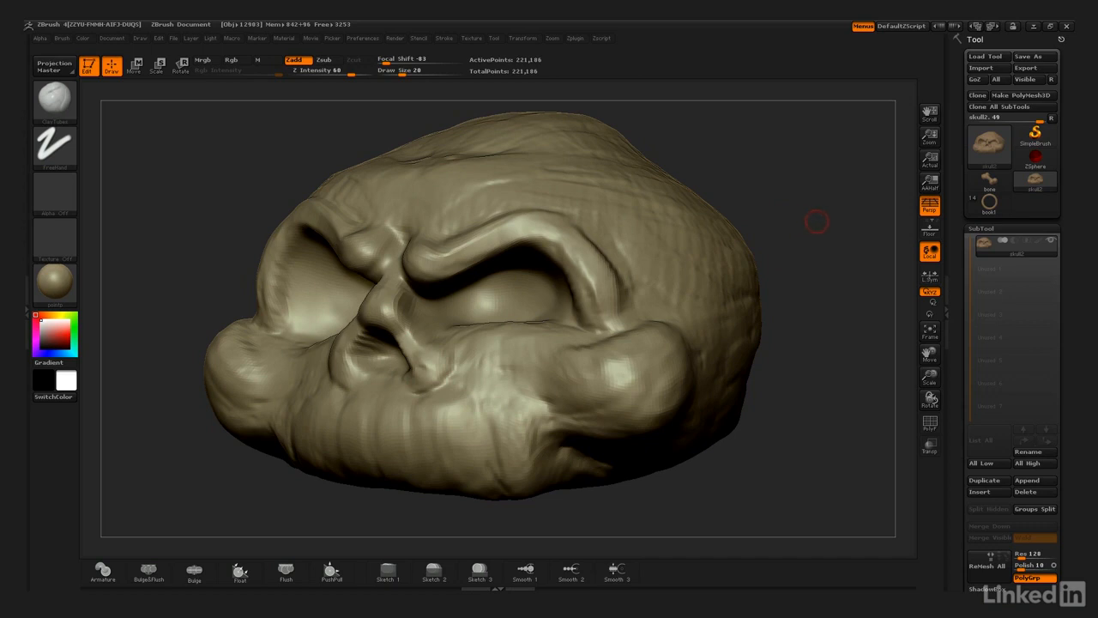
Choose the TrimDynamic brush, set the draw size to 44, and flatten the skull's forehead above the brow
alt+drag(777, 318, 738, 233)
click(55, 101)
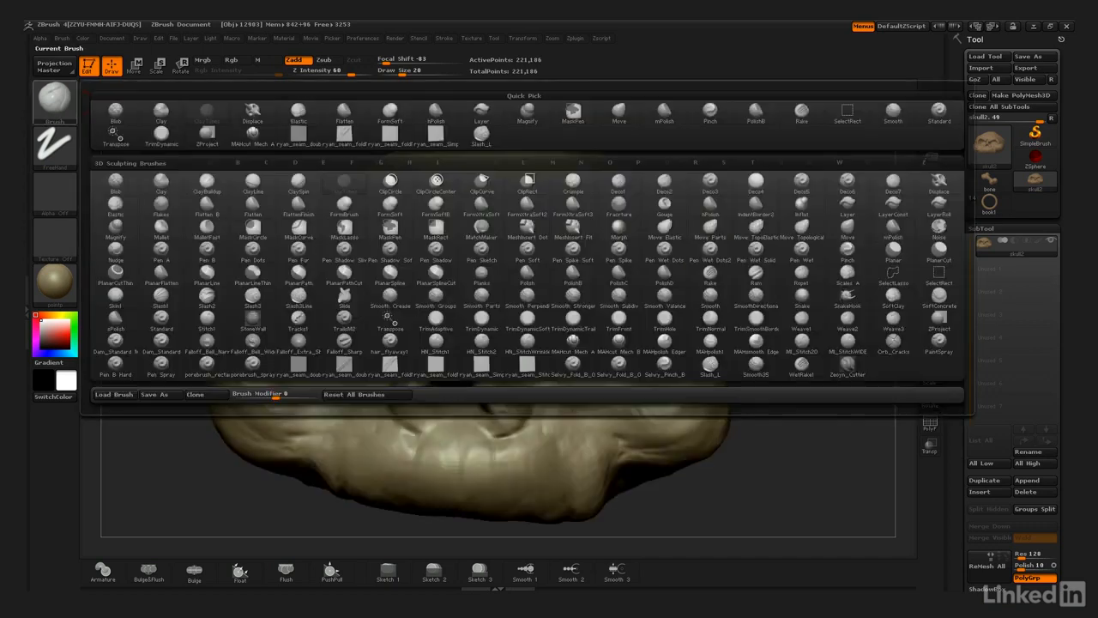
click(163, 135)
drag(283, 138, 299, 158)
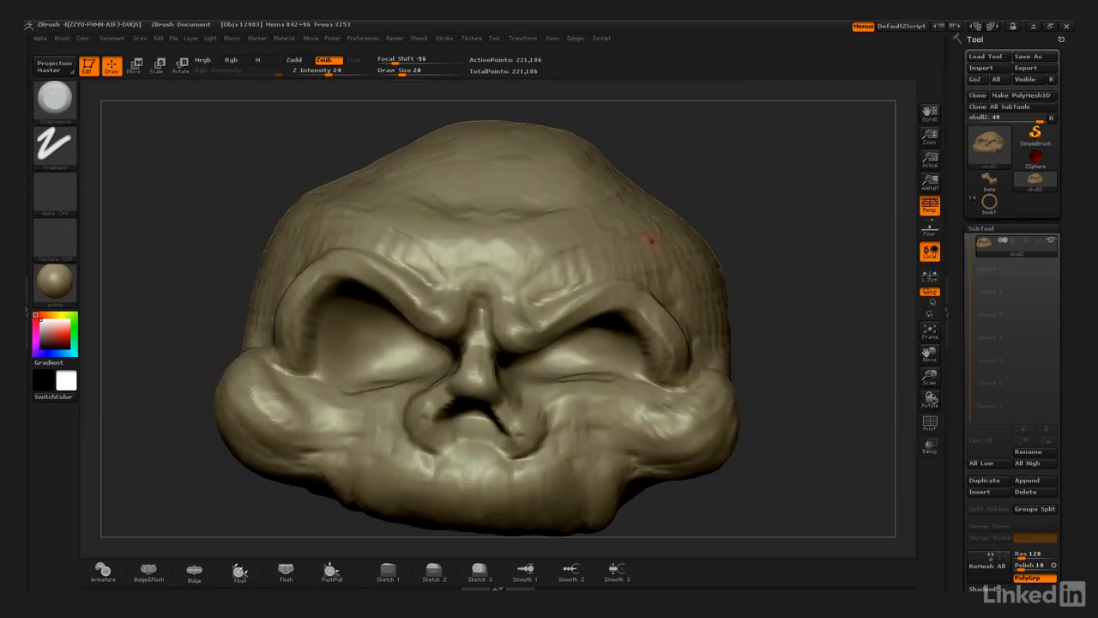
key(bracketright)
key(bracketright)
mouse_move(569, 277)
mouse_down()
mouse_move(534, 290)
mouse_move(498, 247)
mouse_up()
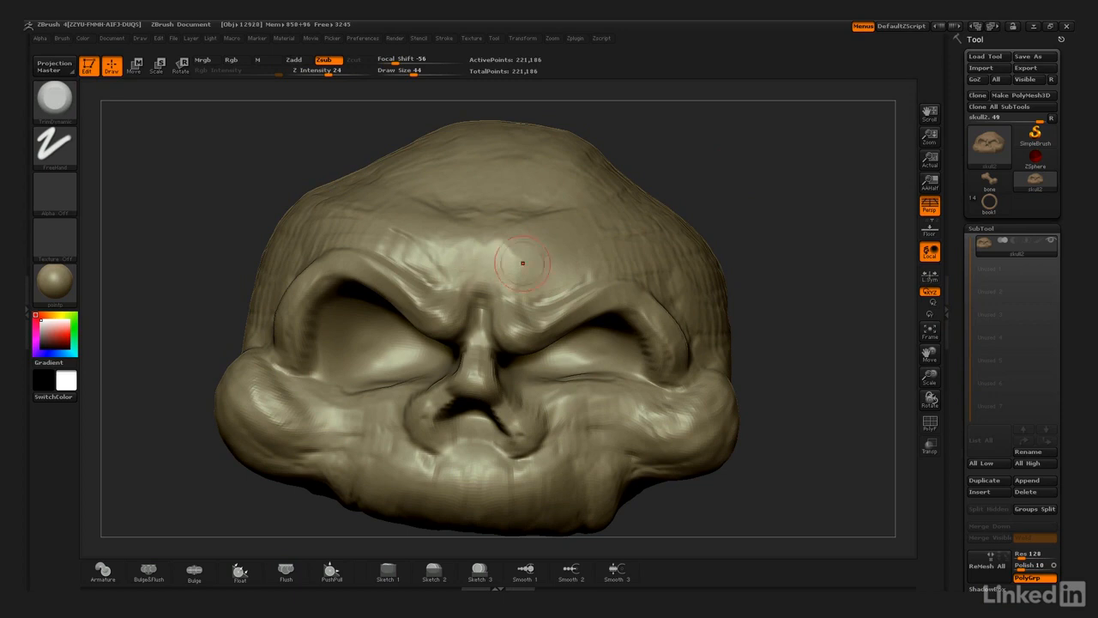
Flatten the side of the forehead and the area around the outer brow with TrimDynamic strokes
drag(760, 197, 594, 268)
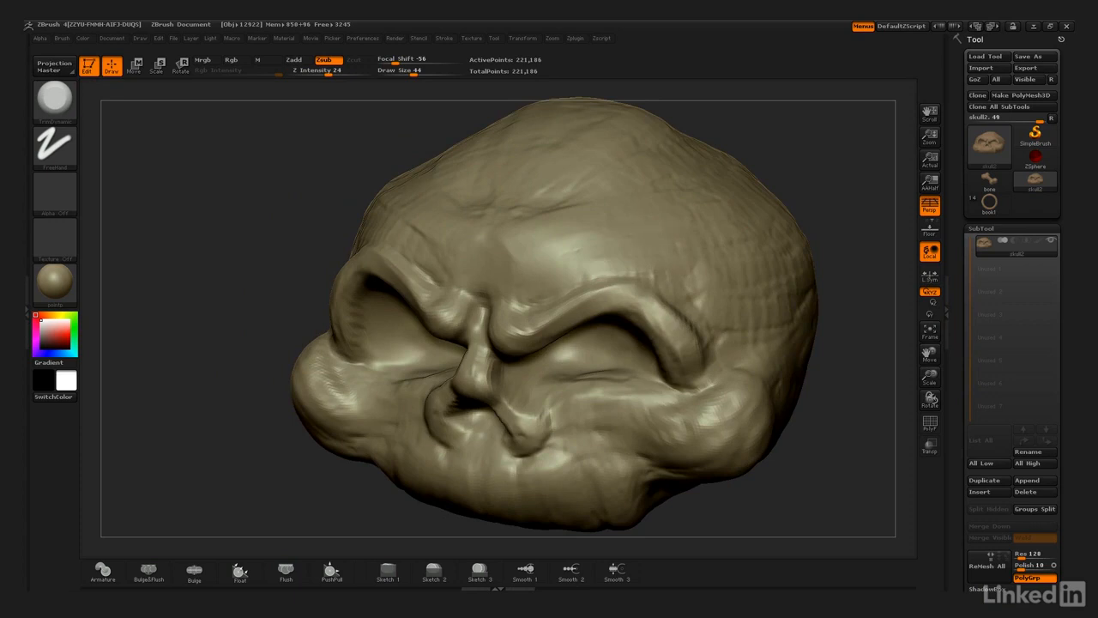
drag(789, 180, 613, 215)
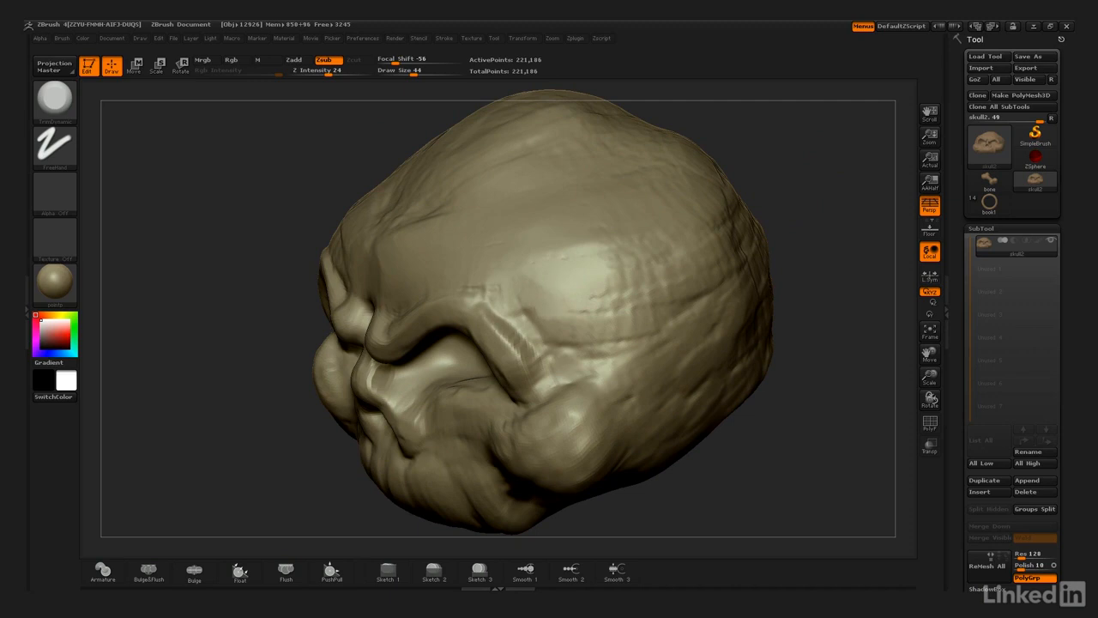
drag(833, 246, 760, 246)
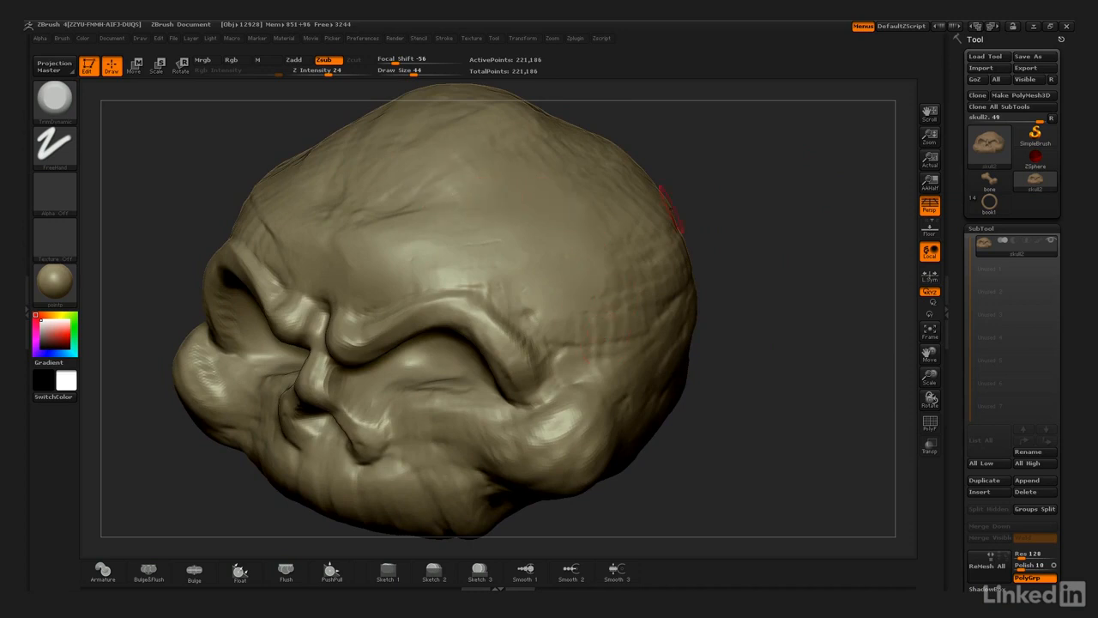
drag(769, 346, 720, 330)
mouse_move(792, 226)
mouse_down()
mouse_move(867, 206)
mouse_move(755, 266)
mouse_move(806, 258)
mouse_up()
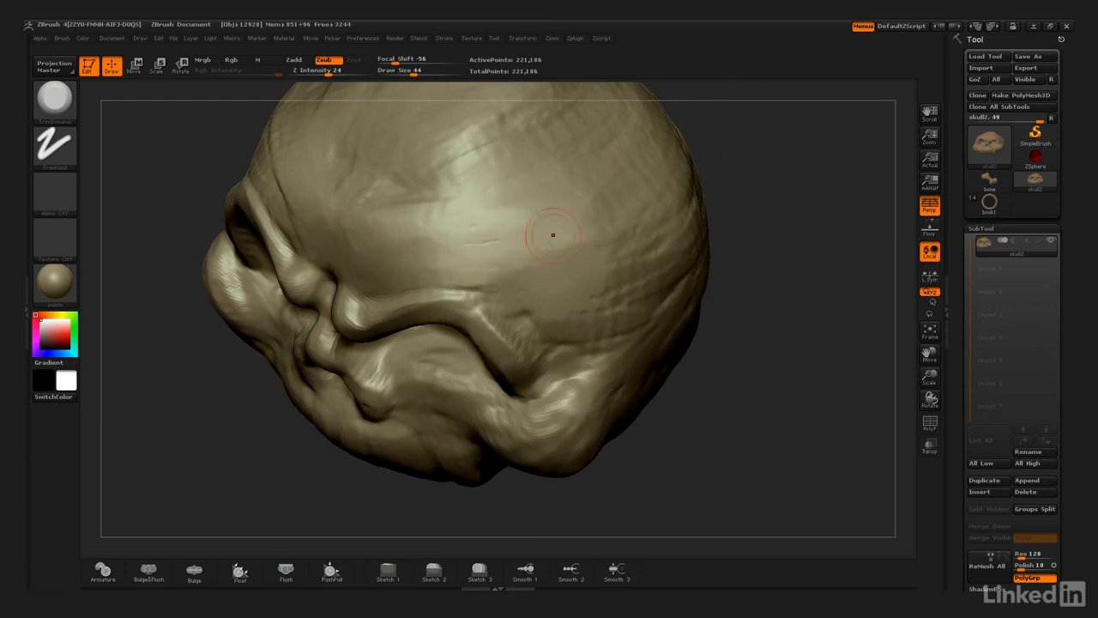
Increase the draw size to 60 and plane down the lumpy surface on the side and rear of the cranium
key(bracketright)
drag(819, 290, 727, 240)
drag(831, 247, 879, 255)
mouse_move(603, 292)
mouse_down()
mouse_move(589, 265)
mouse_move(562, 296)
mouse_move(597, 296)
mouse_up()
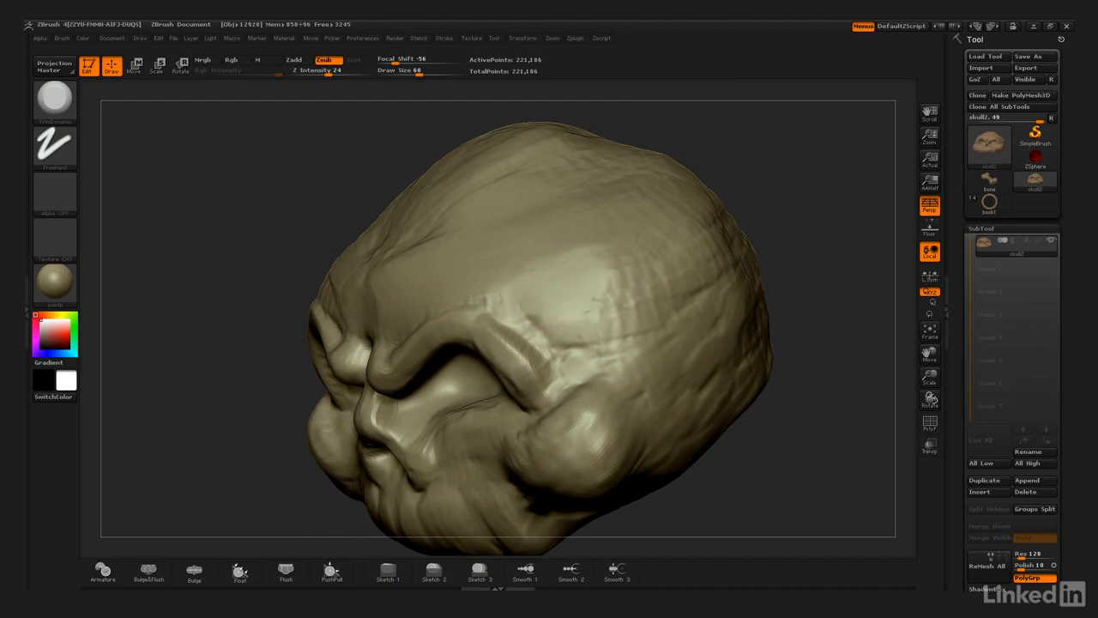
drag(815, 248, 850, 317)
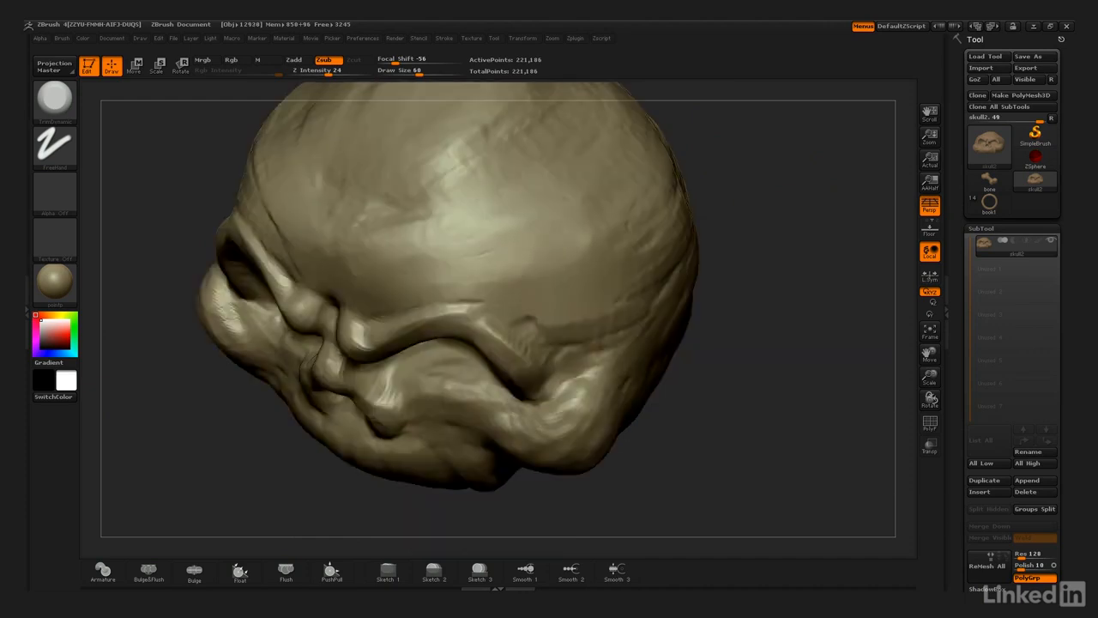
drag(471, 163, 377, 210)
drag(772, 291, 670, 317)
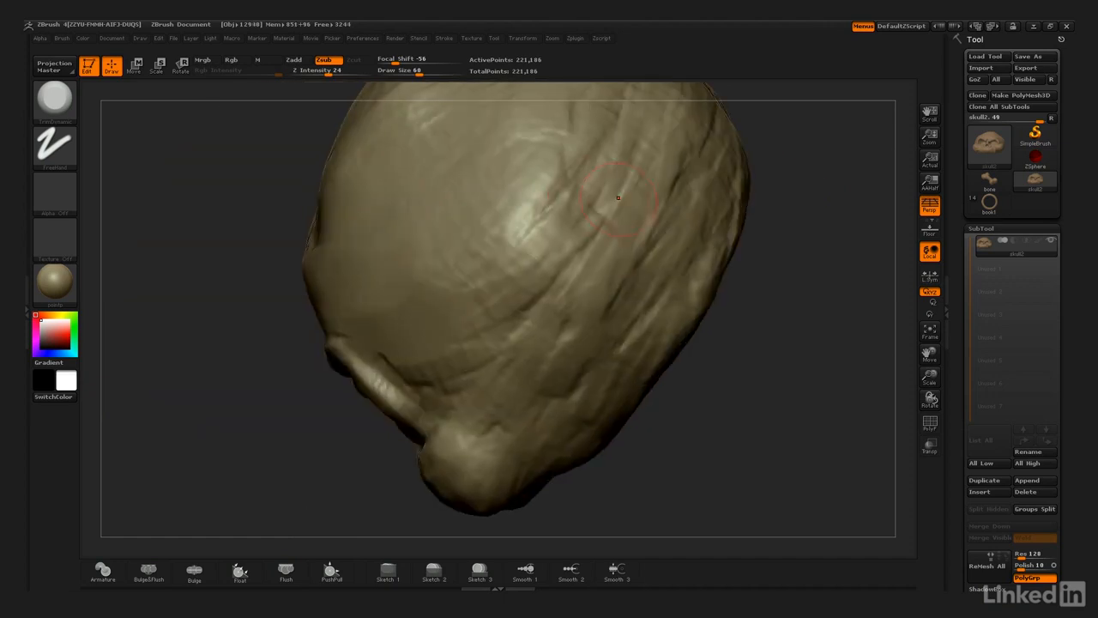
drag(568, 202, 533, 244)
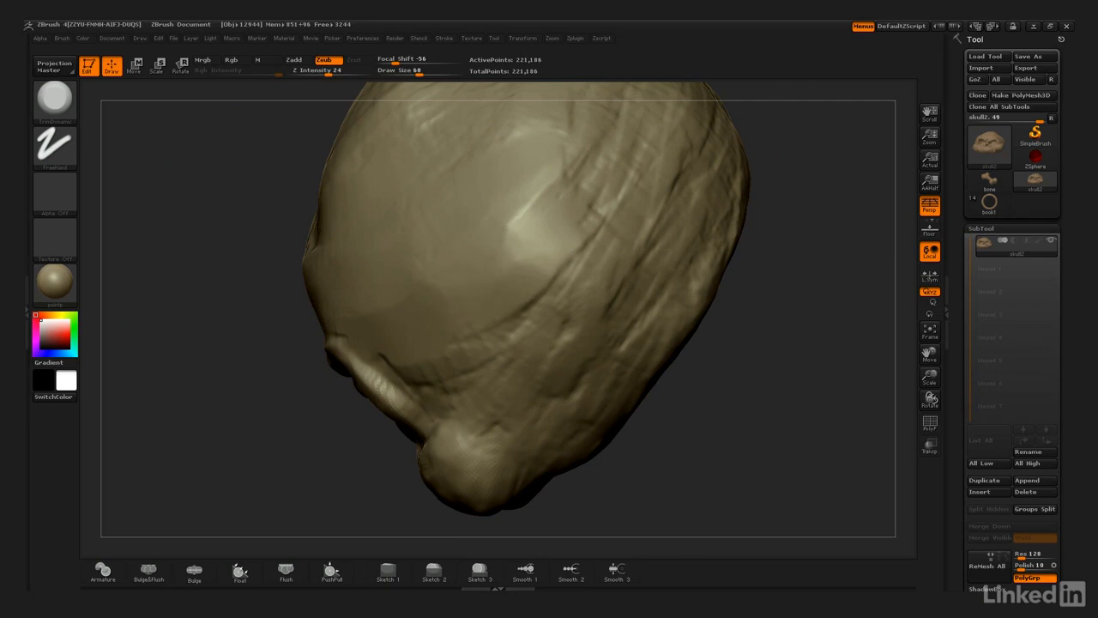
drag(779, 333, 764, 332)
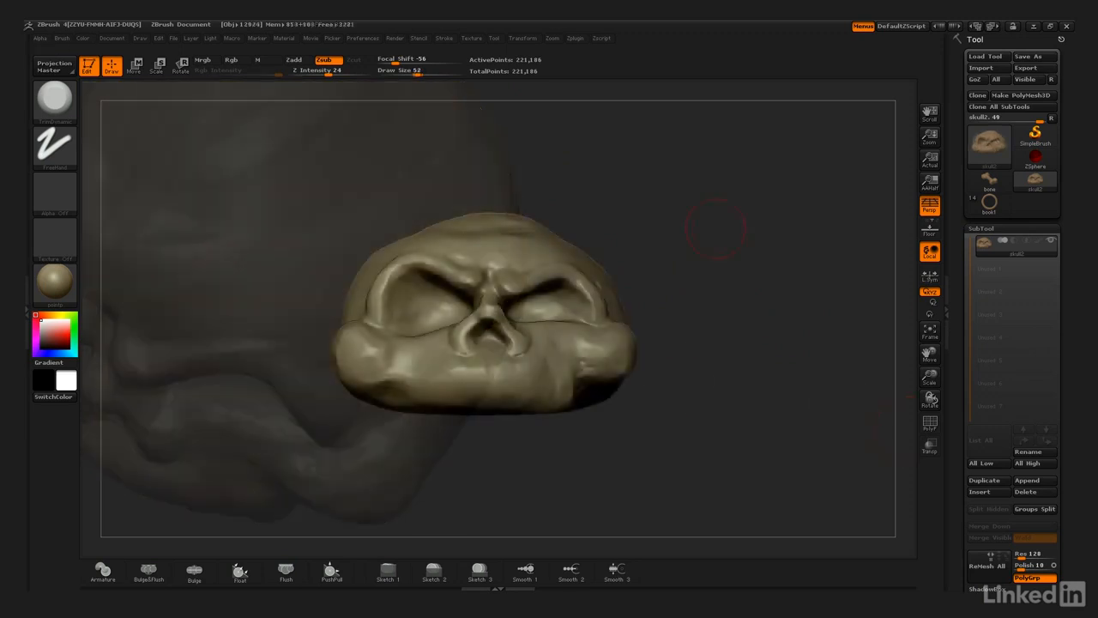
Refine the side of the cranium behind the cheekbone into broader flat planes with TrimDynamic
drag(748, 246, 692, 250)
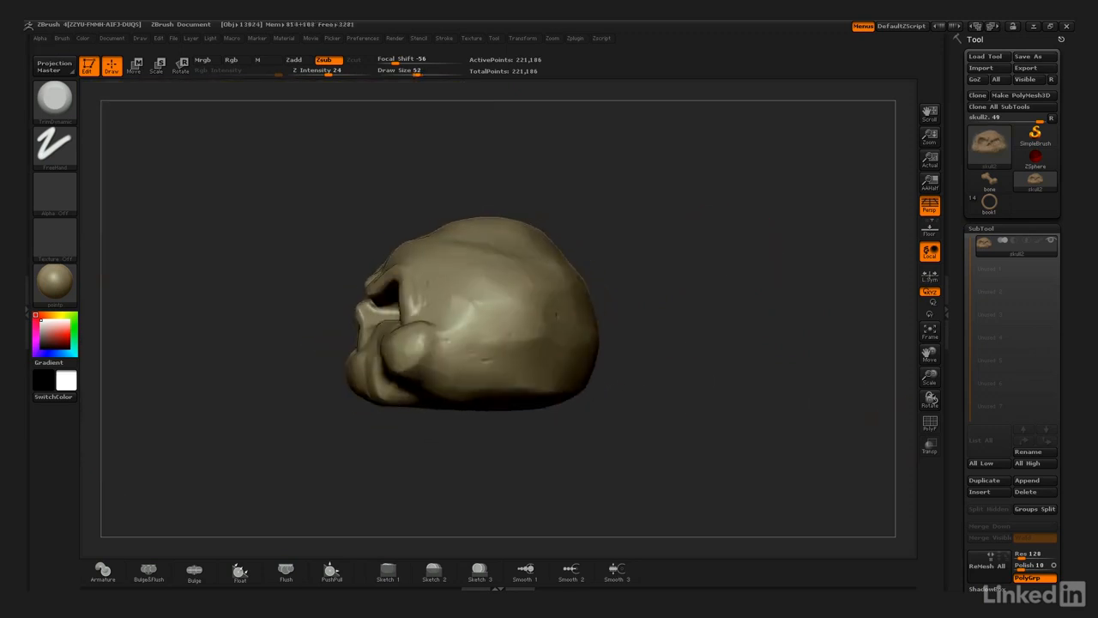
alt+drag(743, 214, 896, 282)
mouse_move(793, 272)
mouse_down()
mouse_move(834, 265)
mouse_move(714, 268)
mouse_move(768, 225)
mouse_move(786, 183)
mouse_up()
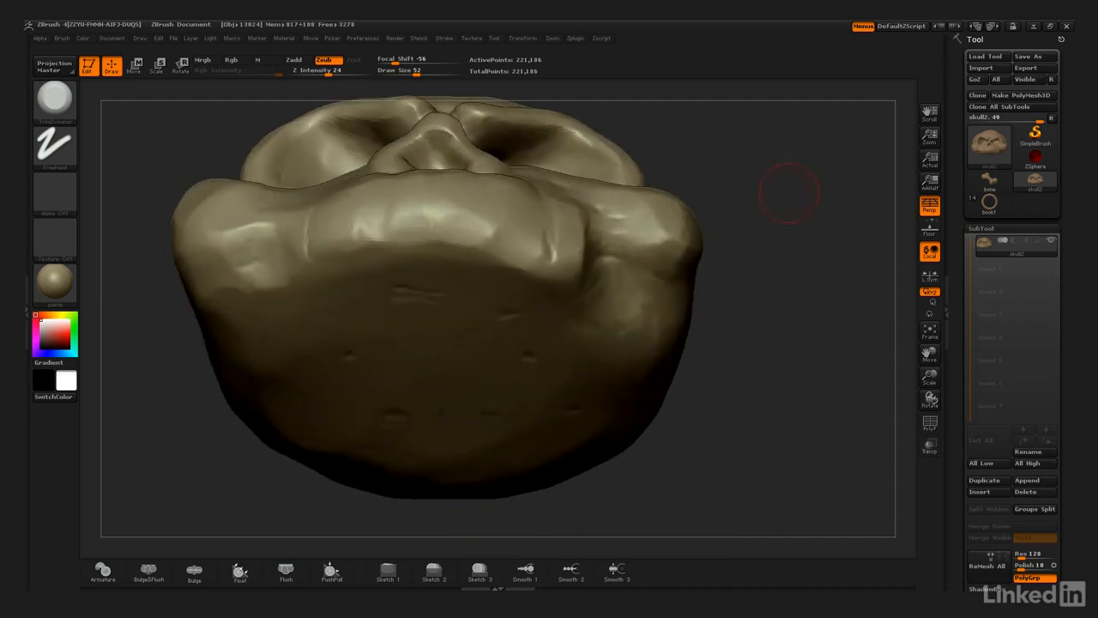
mouse_move(799, 229)
mouse_down()
mouse_move(776, 258)
mouse_move(786, 273)
mouse_move(699, 270)
mouse_up()
alt+drag(756, 299, 710, 251)
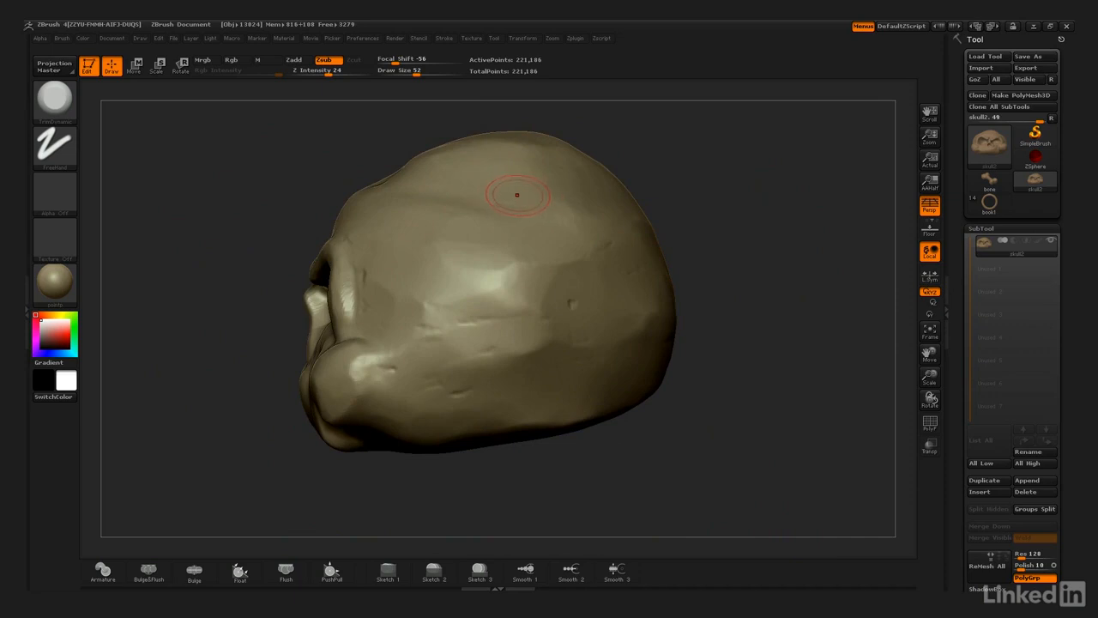
mouse_move(739, 191)
mouse_down()
mouse_move(760, 192)
mouse_move(738, 194)
mouse_up()
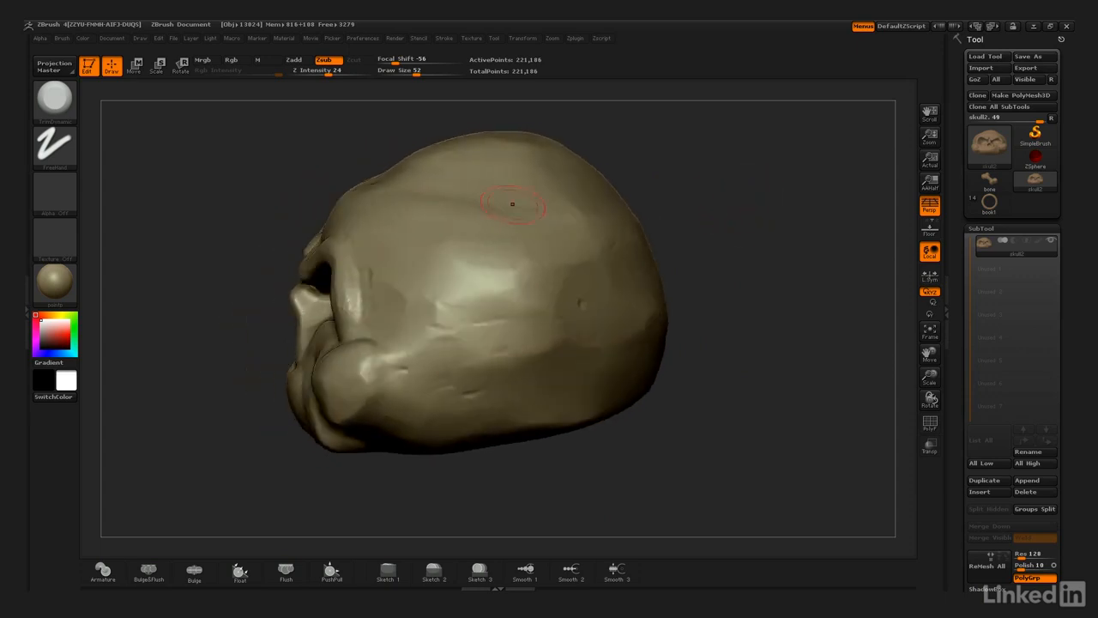
drag(716, 232, 589, 275)
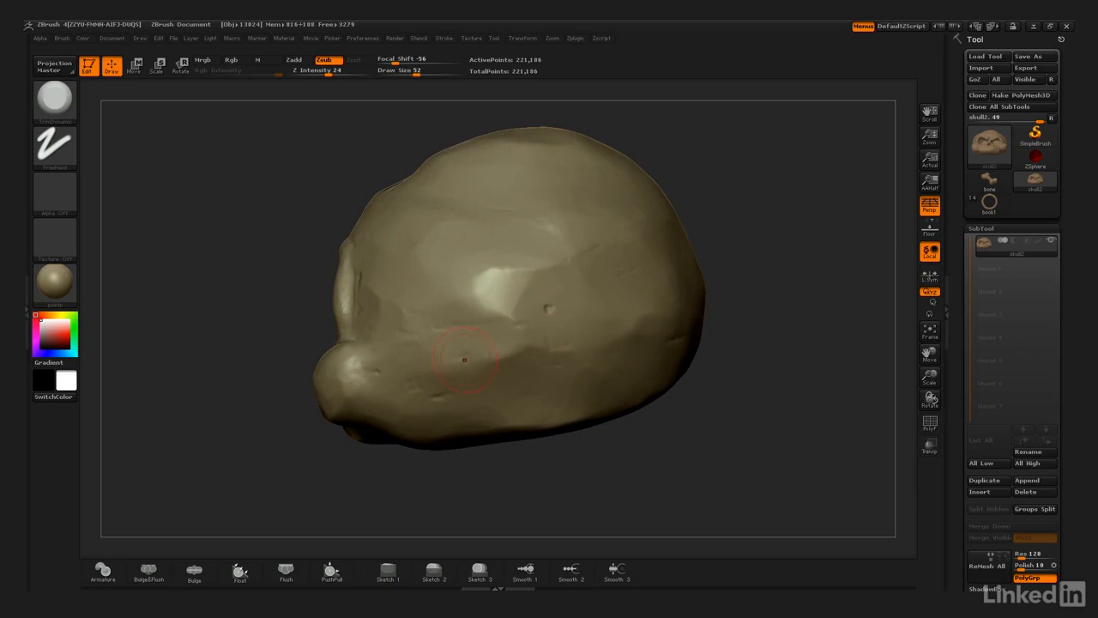
drag(540, 120, 527, 263)
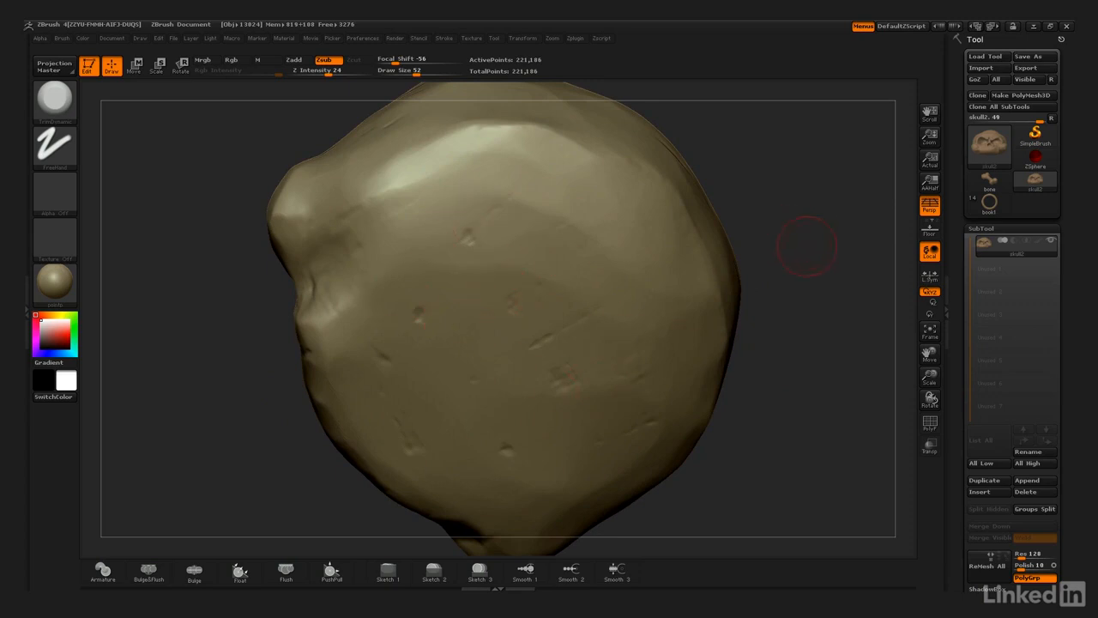
Flatten the temple beside the outer eye socket rim and check the skull's planes from the front
mouse_move(802, 225)
alt+mouse_down()
mouse_move(755, 172)
mouse_move(798, 218)
mouse_move(777, 244)
mouse_move(744, 276)
mouse_move(715, 246)
mouse_move(751, 255)
mouse_move(674, 264)
mouse_move(738, 357)
alt+mouse_up()
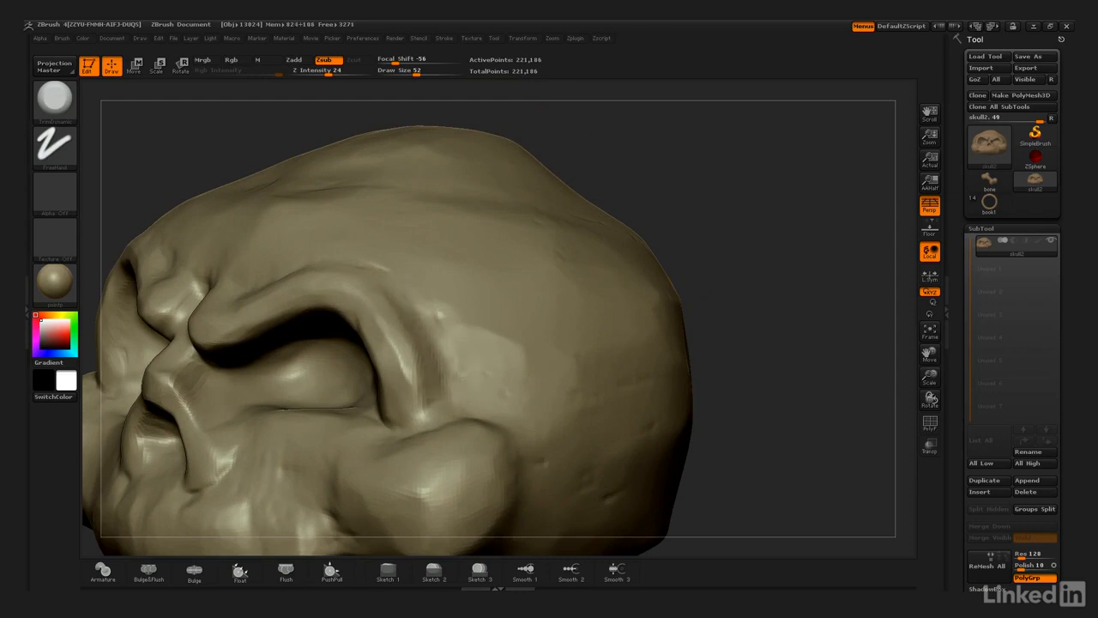
alt+drag(703, 317, 687, 283)
drag(686, 283, 749, 285)
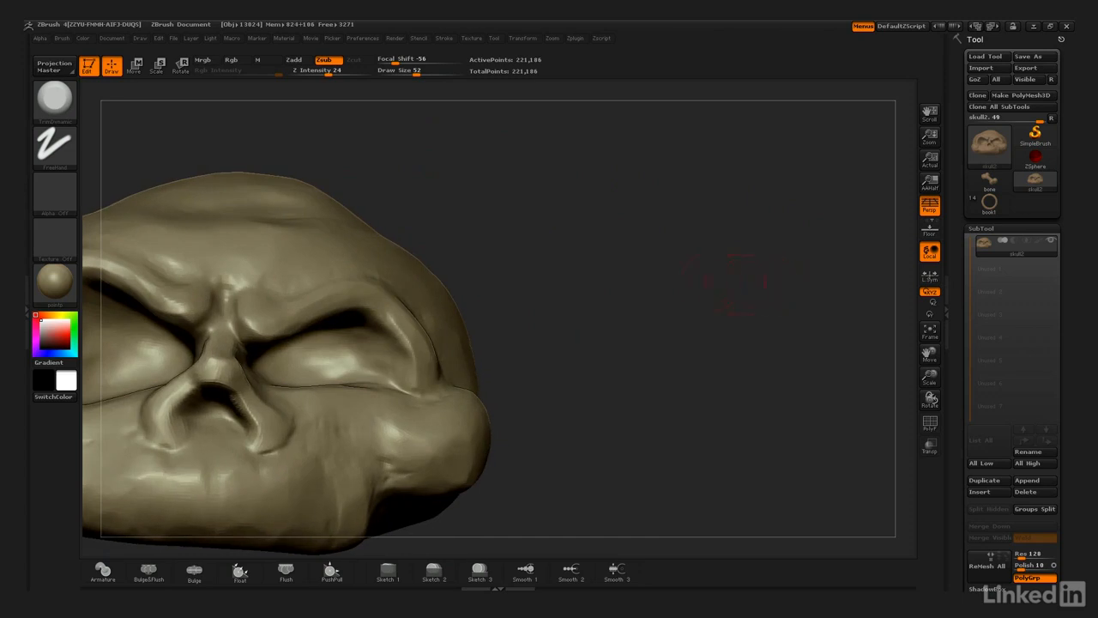
drag(650, 294, 817, 261)
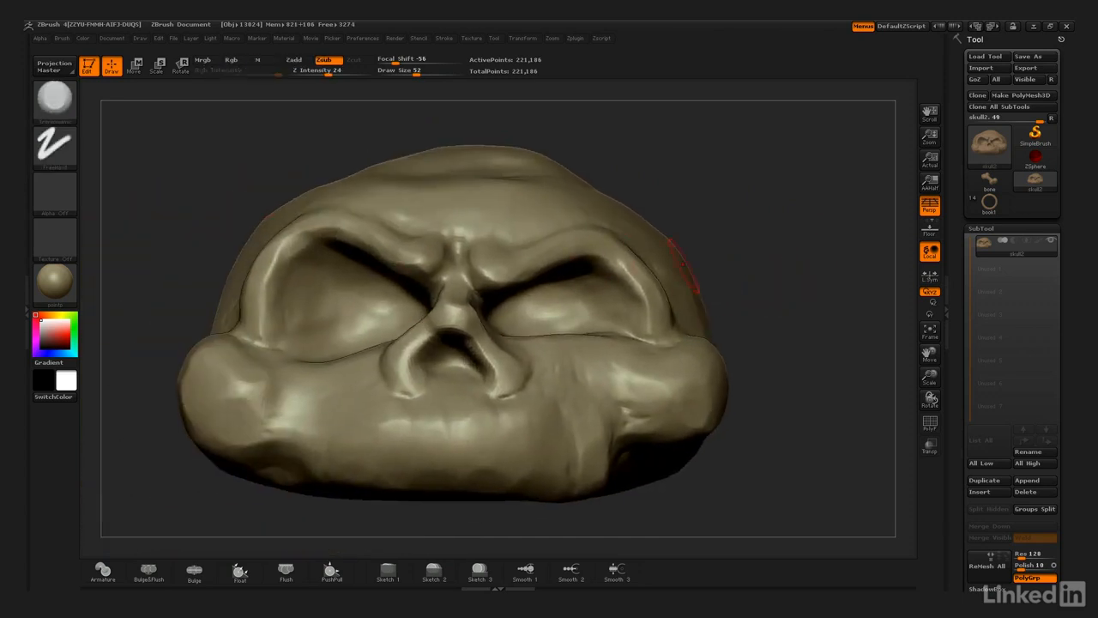
Switch to the Move brush, increase the draw size to 88 and reshape the rim of the skull's right eye socket
click(54, 99)
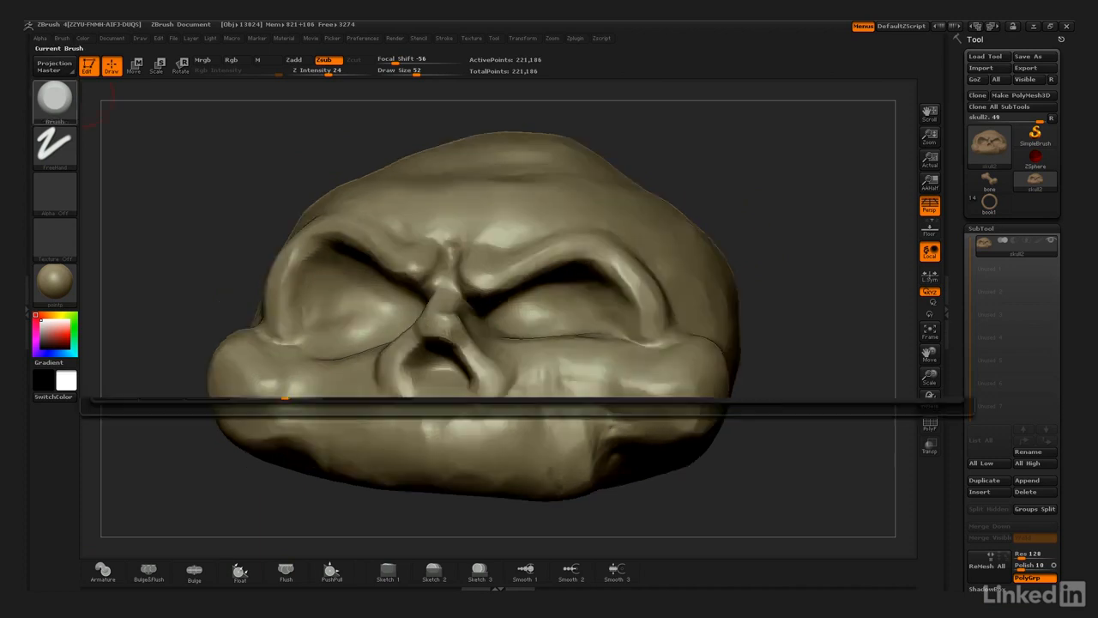
click(619, 112)
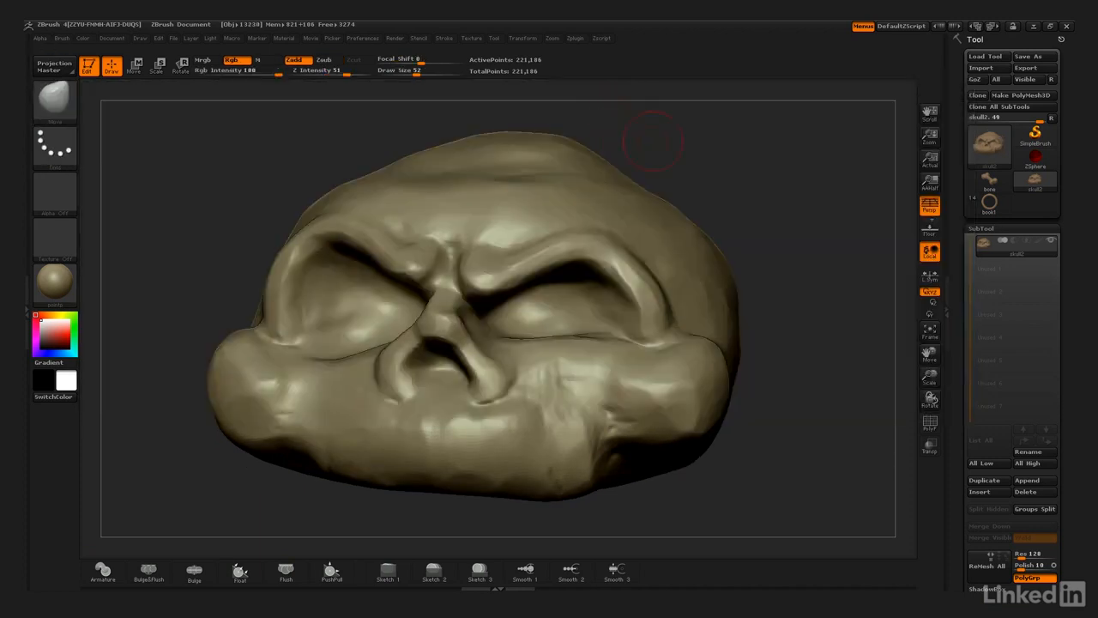
key(bracketright)
key(bracketright)
key(bracketright)
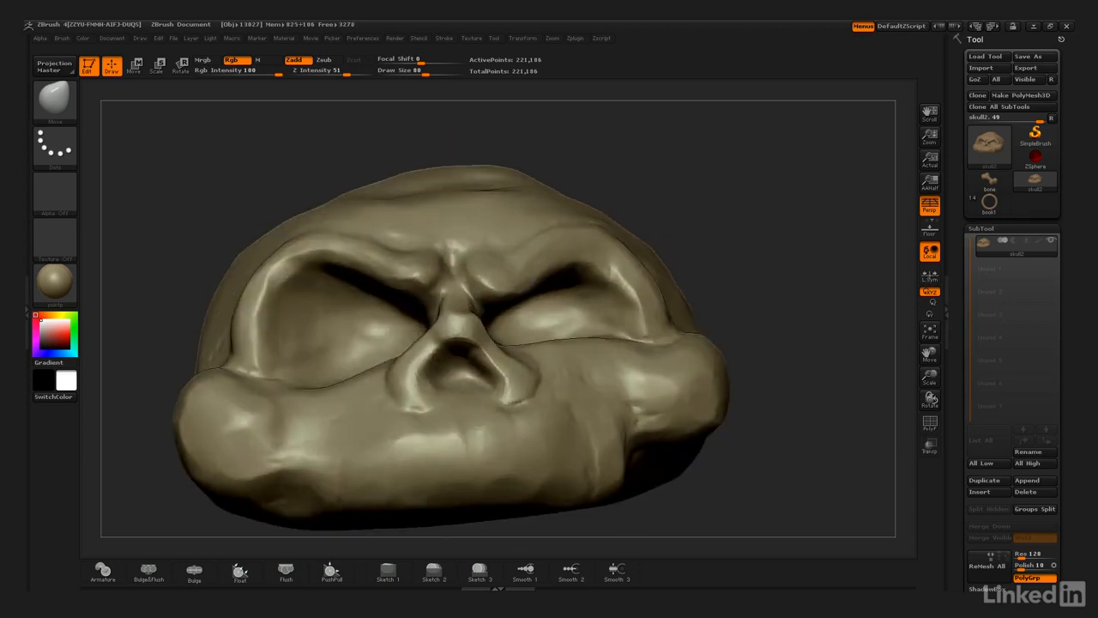
drag(254, 142, 262, 148)
drag(289, 266, 294, 282)
drag(263, 319, 277, 331)
mouse_move(329, 261)
mouse_down()
mouse_move(365, 281)
mouse_move(409, 280)
mouse_move(360, 272)
mouse_up()
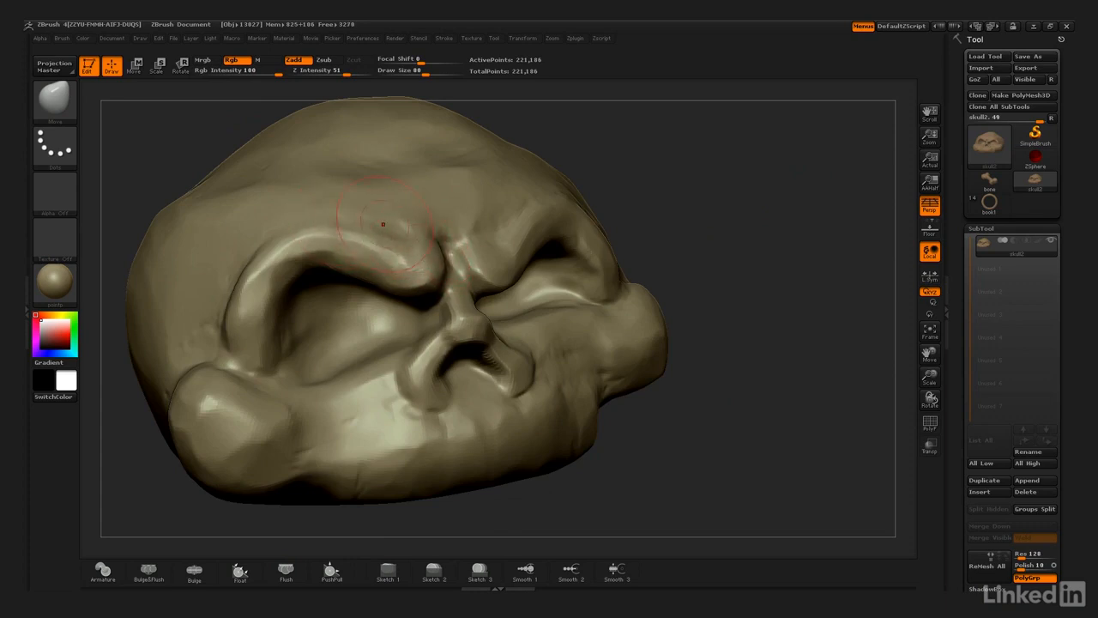
Push the skull's right brow ridge and outer socket rim into a more angular contour with Move strokes
drag(313, 230, 301, 223)
drag(256, 251, 246, 242)
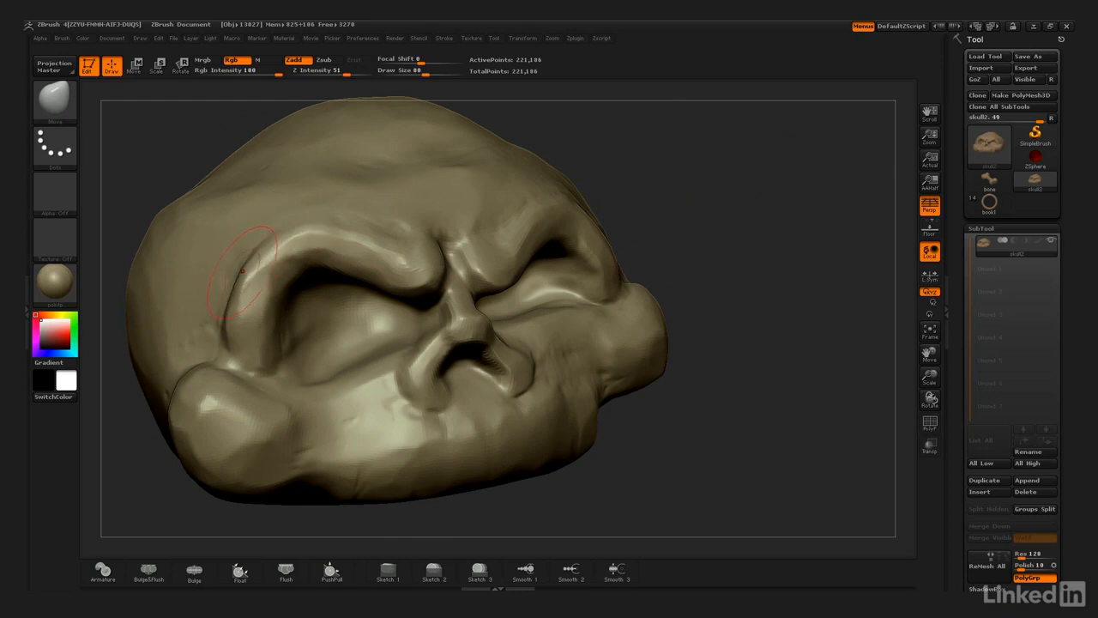
right_drag(261, 256, 310, 260)
mouse_move(227, 265)
mouse_down()
mouse_move(240, 258)
mouse_move(214, 330)
mouse_up()
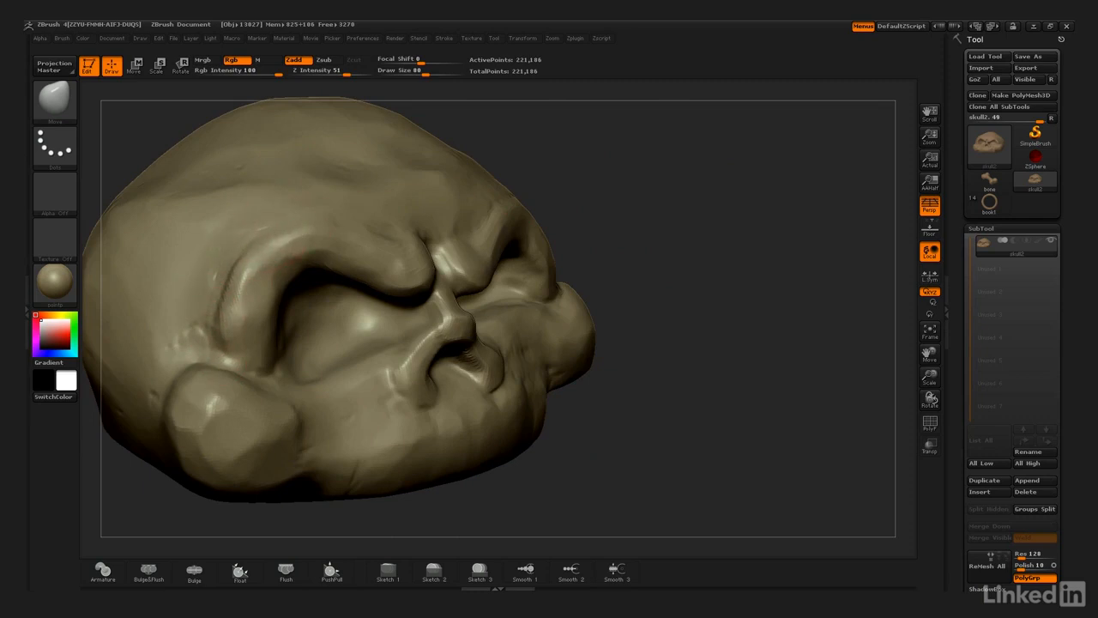
right_drag(410, 214, 348, 220)
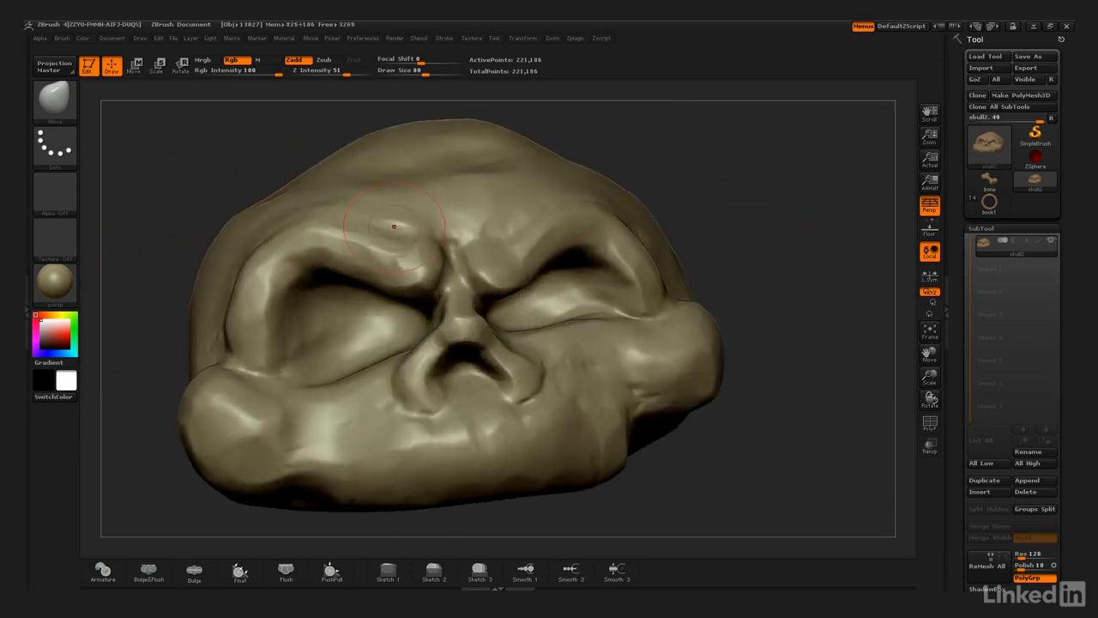
Pull the skull's left brow ridge and outer socket rim outward and adjust the inner brow beside the nose bridge
mouse_move(825, 164)
mouse_down()
mouse_move(759, 161)
mouse_move(794, 163)
mouse_up()
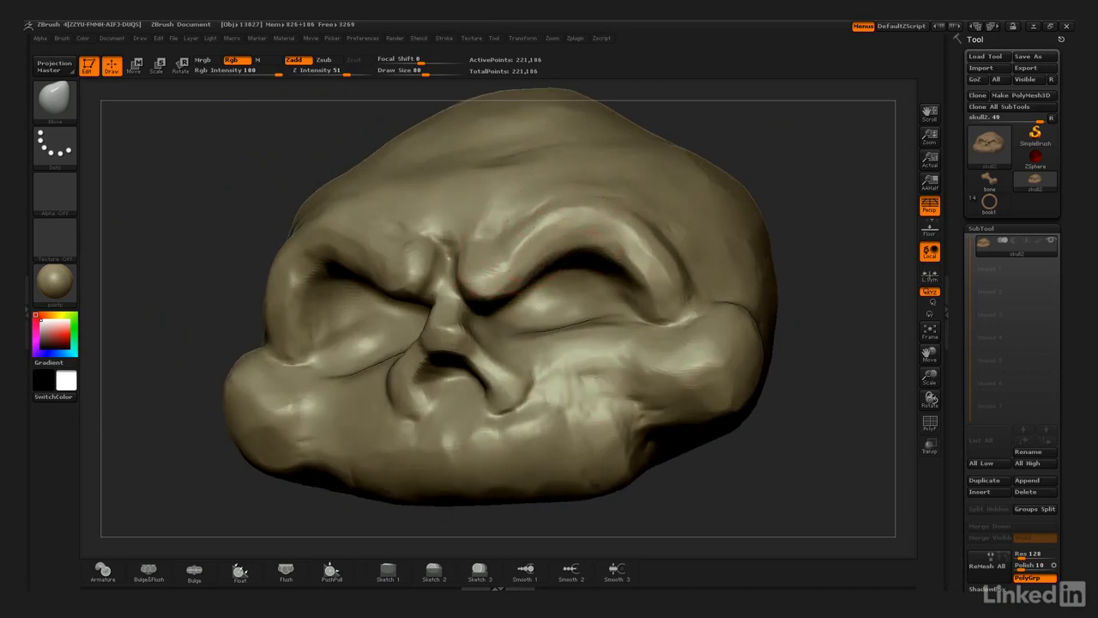
drag(638, 228, 656, 217)
drag(678, 258, 692, 254)
drag(698, 293, 682, 244)
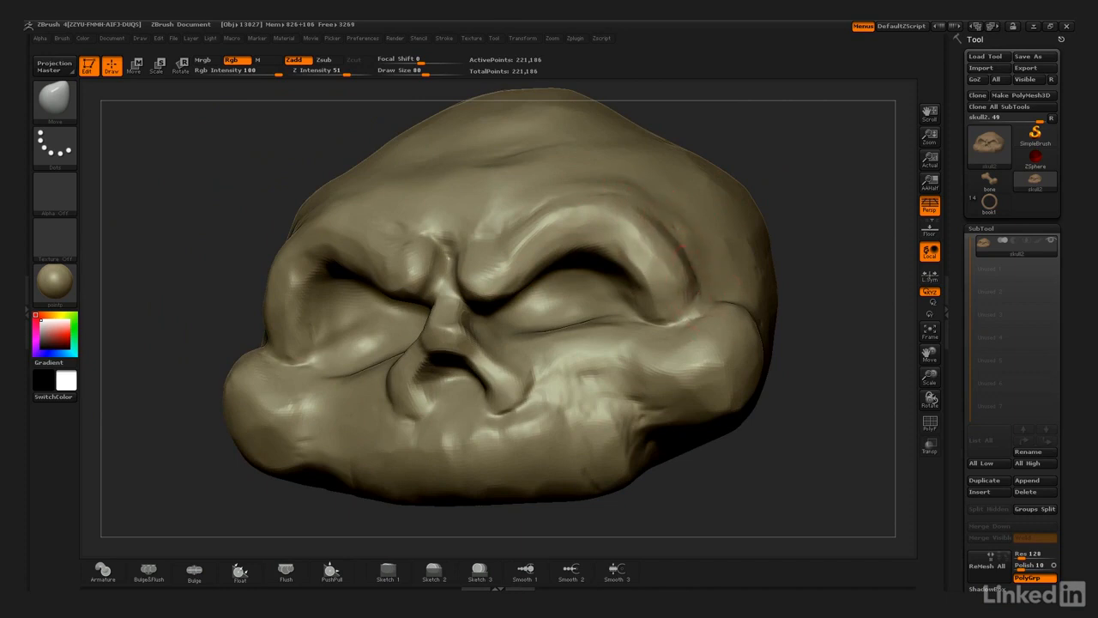
mouse_move(791, 238)
mouse_down()
mouse_move(830, 234)
mouse_move(778, 238)
mouse_move(802, 228)
mouse_move(755, 225)
mouse_up()
drag(473, 300, 481, 292)
mouse_move(782, 211)
mouse_down()
mouse_move(764, 240)
mouse_move(763, 209)
mouse_up()
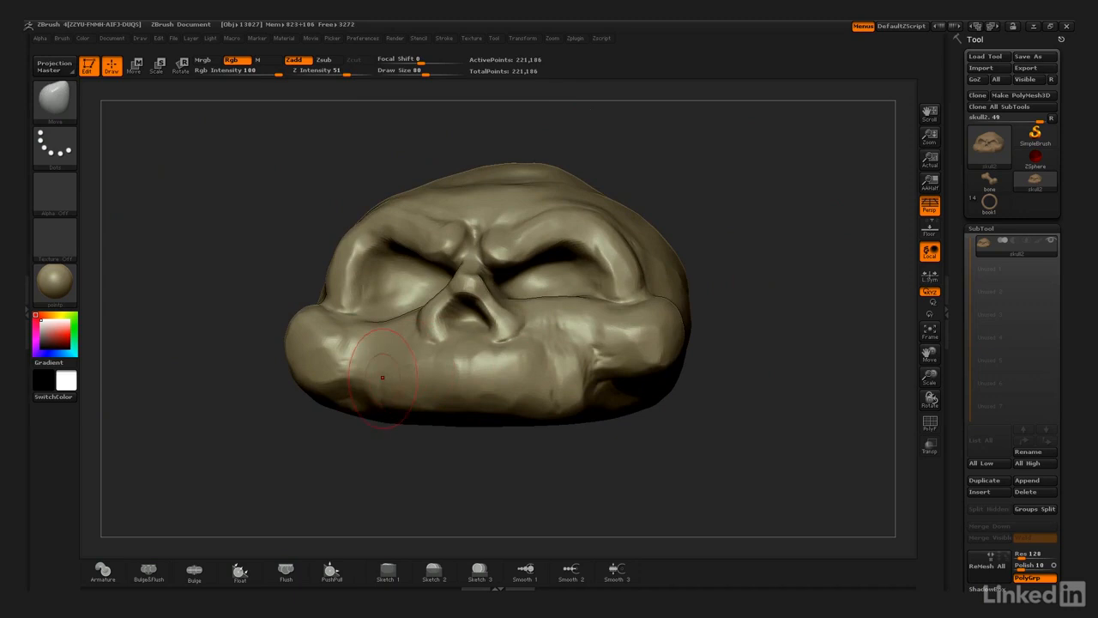
Reshape the lower edge of the upper jaw with Move strokes at its middle and both sides
mouse_move(691, 344)
mouse_down()
mouse_move(763, 390)
mouse_move(745, 386)
mouse_move(753, 353)
mouse_up()
mouse_move(735, 390)
mouse_down()
mouse_move(773, 388)
mouse_move(720, 390)
mouse_move(716, 439)
mouse_up()
drag(452, 392, 446, 388)
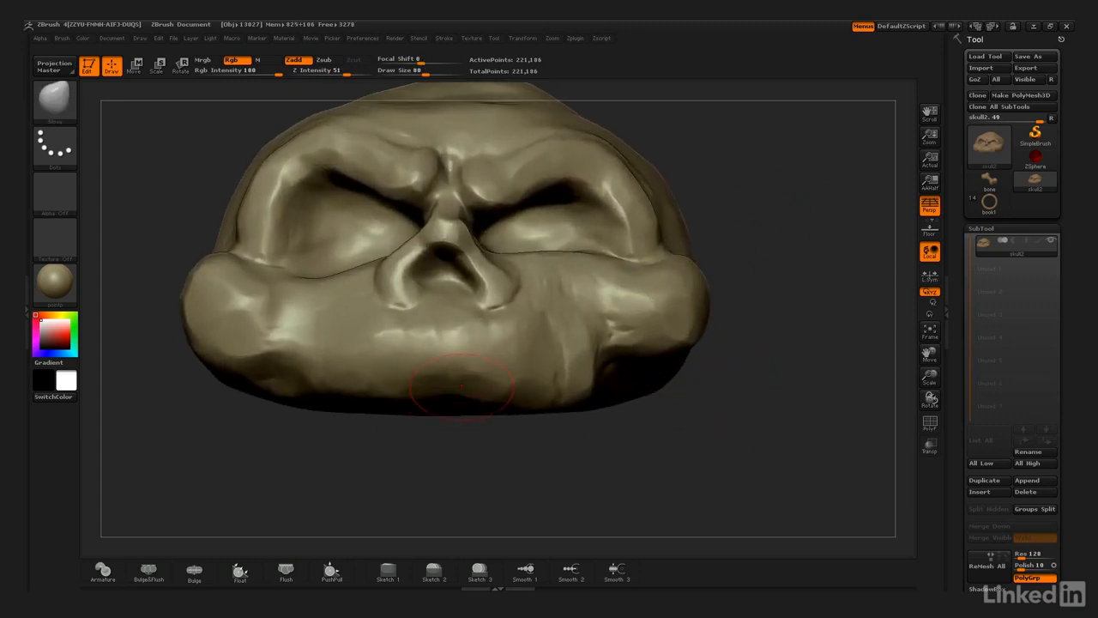
drag(421, 393, 491, 389)
mouse_move(569, 386)
mouse_down()
mouse_move(583, 388)
mouse_move(569, 385)
mouse_up()
drag(617, 472, 541, 476)
drag(578, 406, 568, 396)
drag(532, 480, 618, 468)
drag(332, 394, 351, 386)
drag(421, 480, 429, 541)
Reduce the draw size to 52 and adjust the edge of the nasal opening with the Move brush
drag(780, 321, 776, 257)
alt+drag(777, 257, 729, 249)
key(bracketleft)
key(bracketleft)
key(bracketleft)
shift+drag(506, 228, 510, 241)
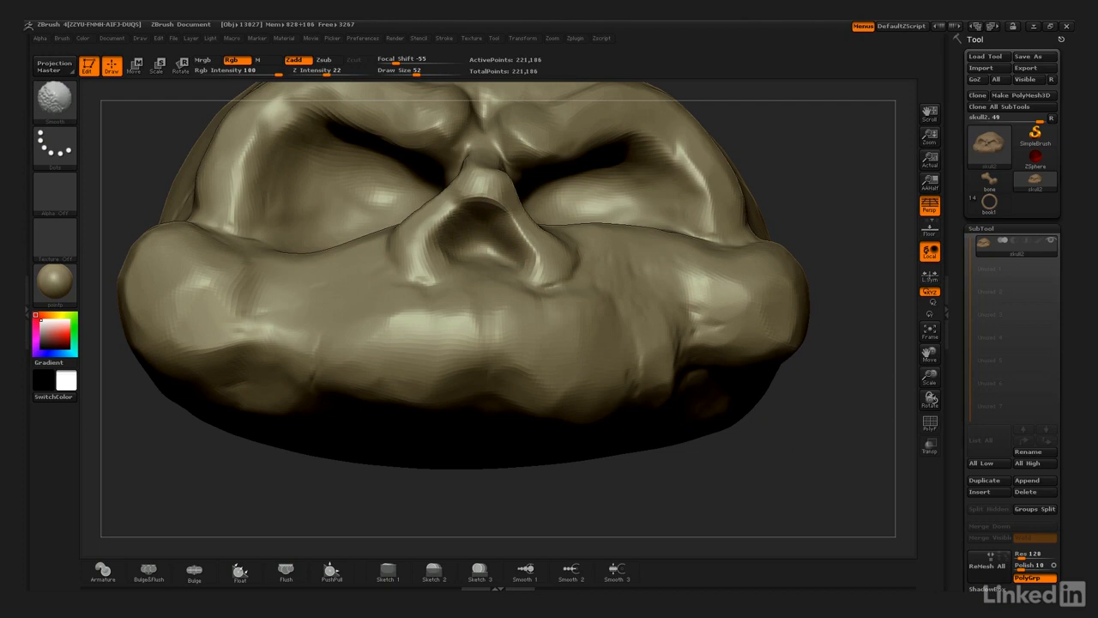